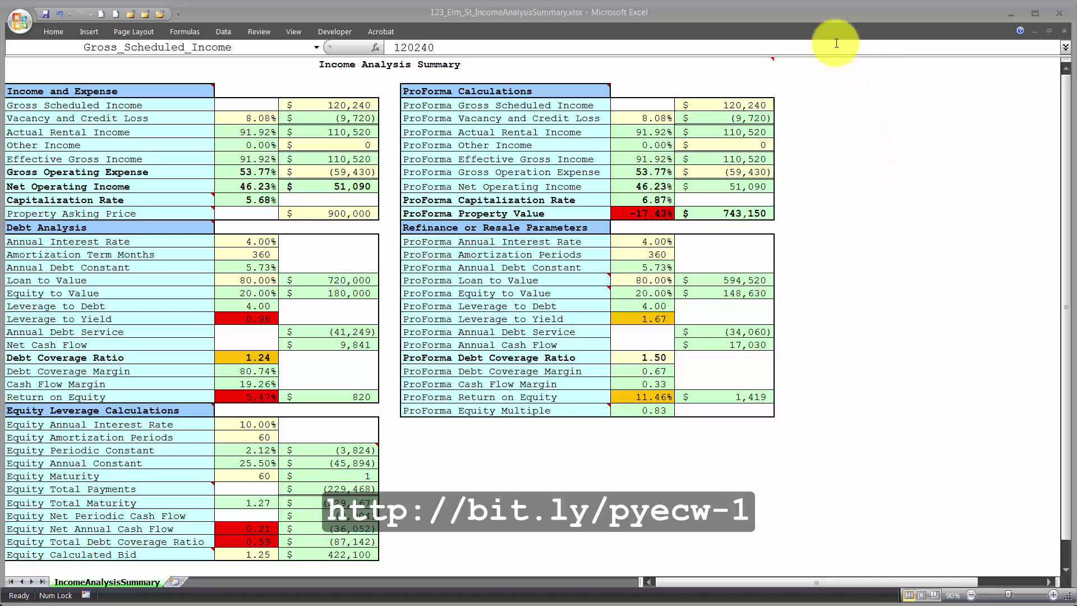
double_click(797, 10)
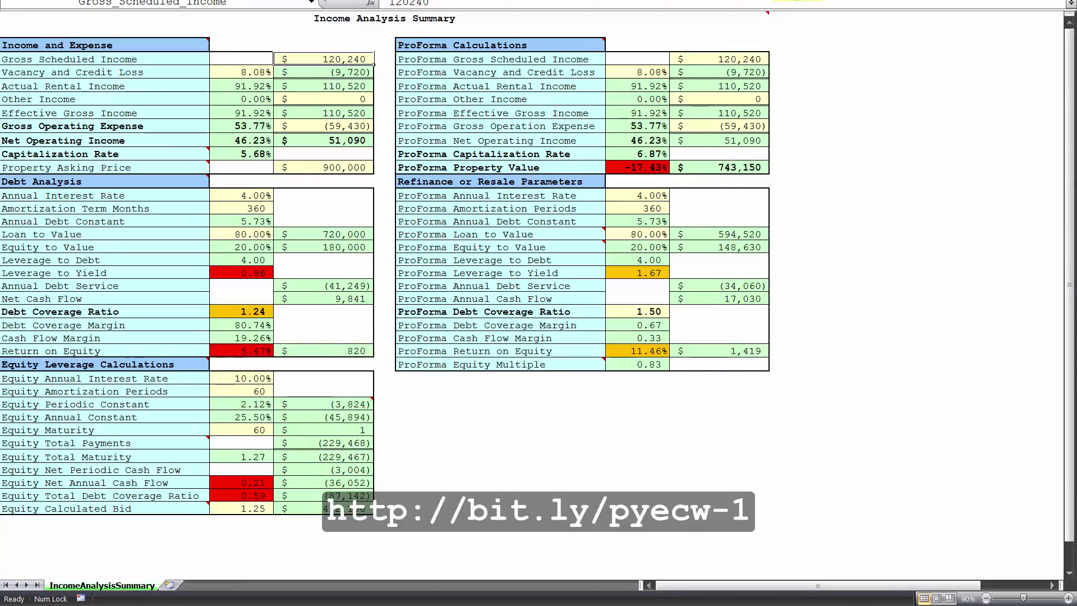
double_click(815, 18)
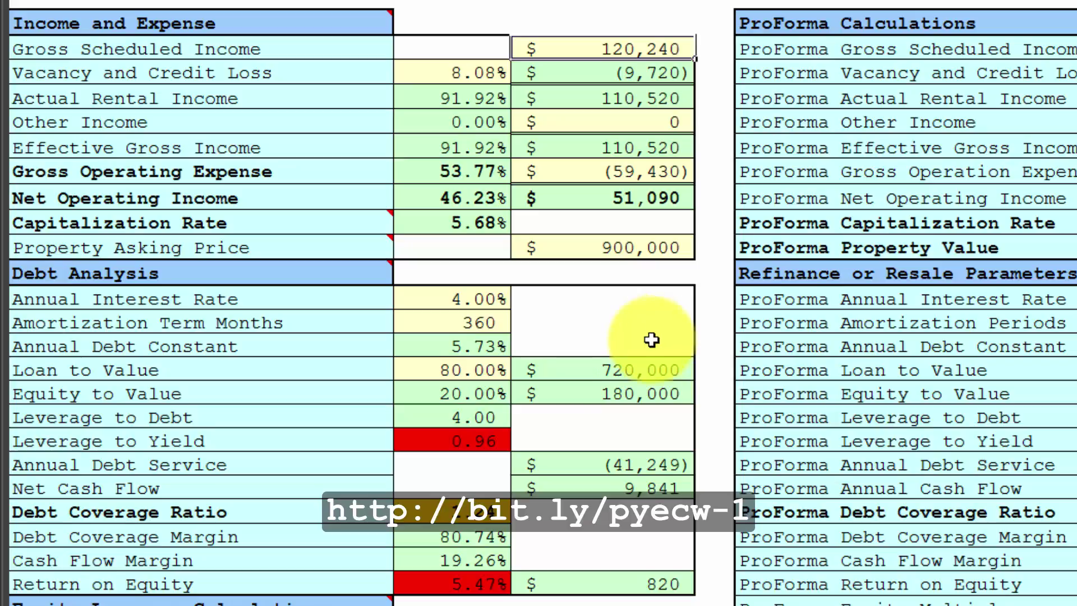
left_click(579, 486)
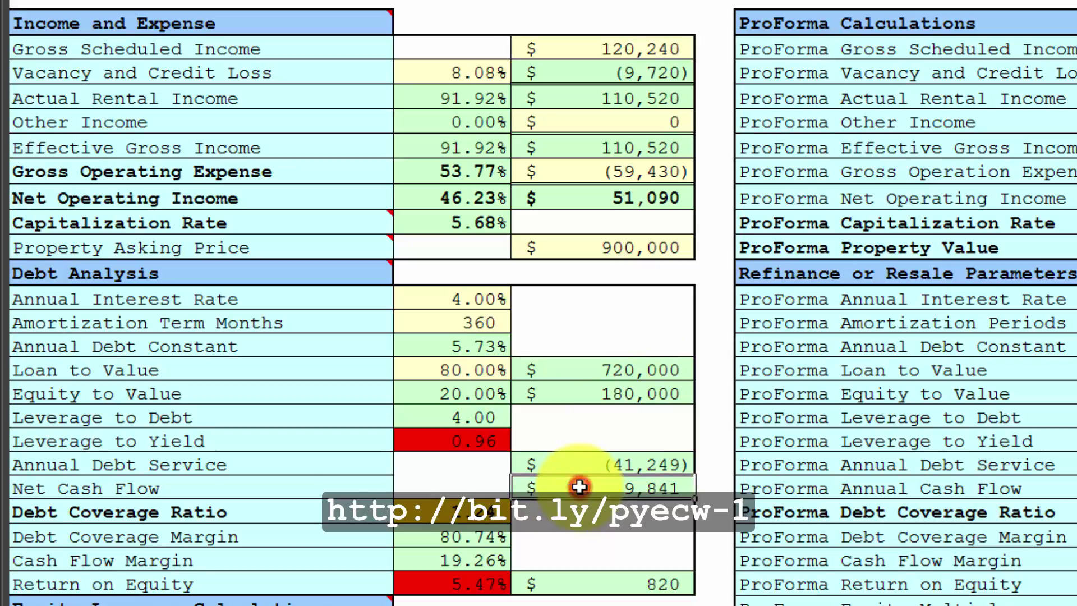
mouse_move(415, 588)
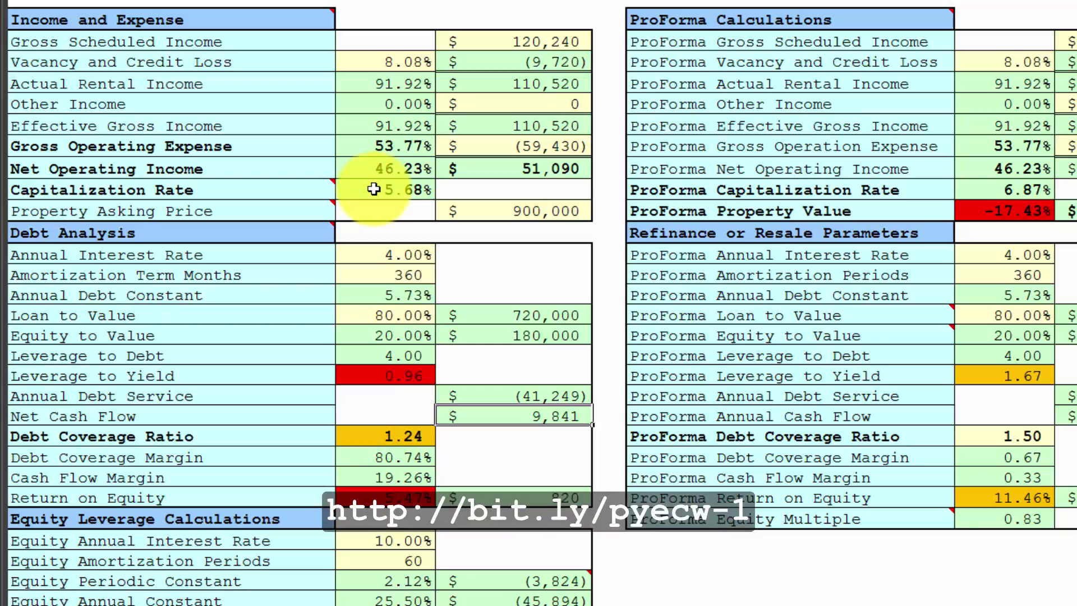
left_click(518, 35)
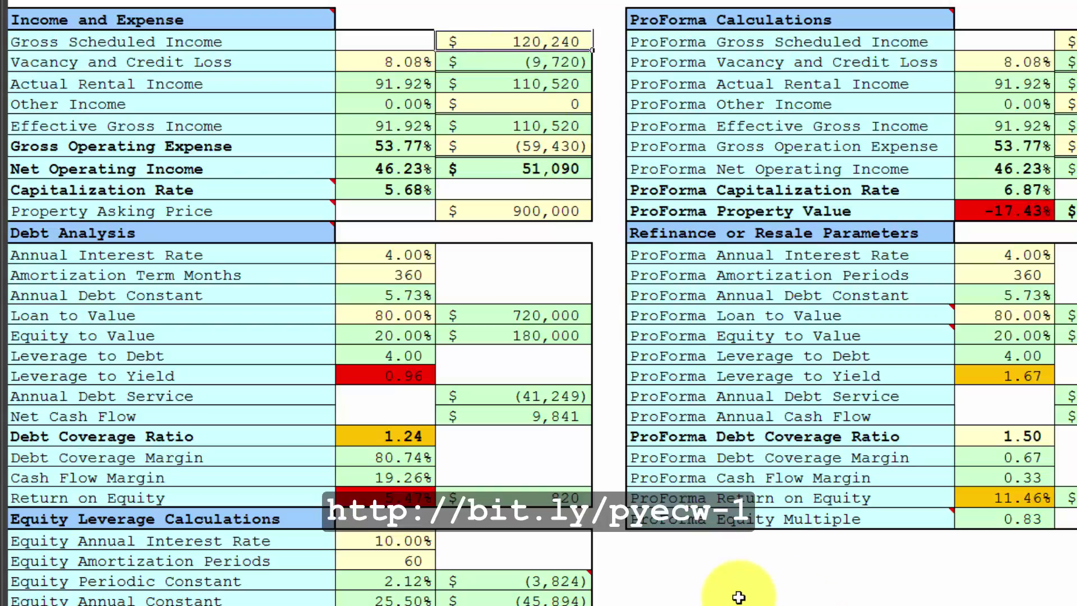
Set the Debt Analysis annual interest rate to 5% and the loan to value to 75%
double_click(367, 259)
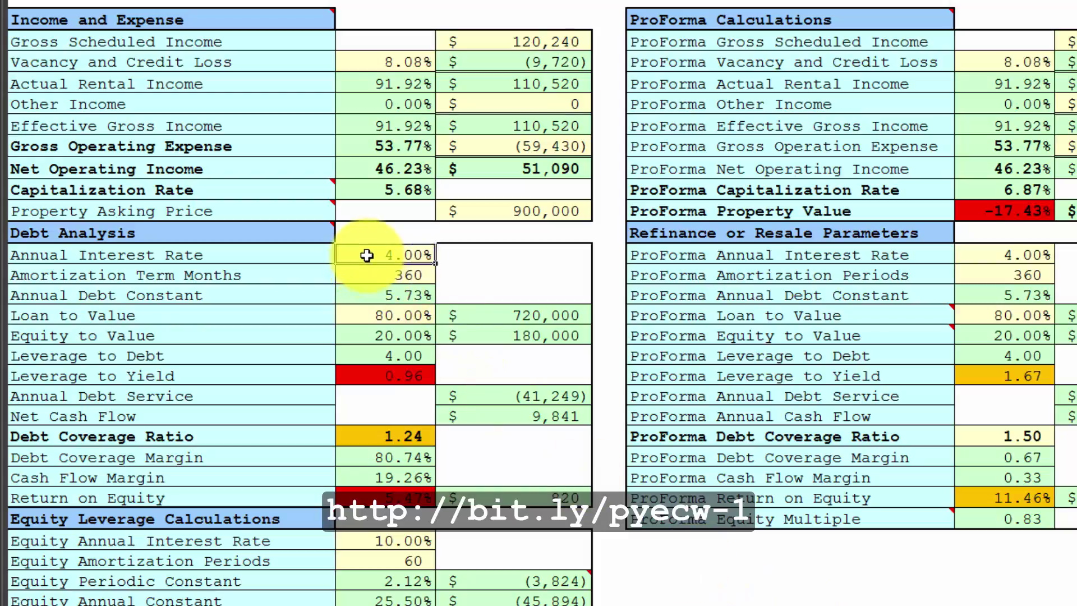
key("BackSpace")
type("5")
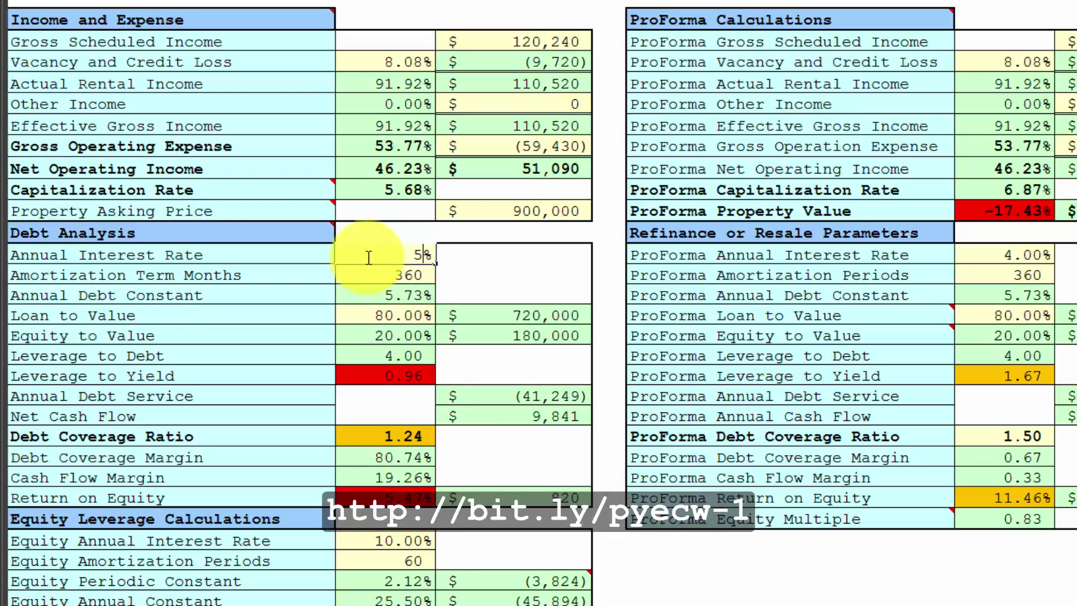
key("Return")
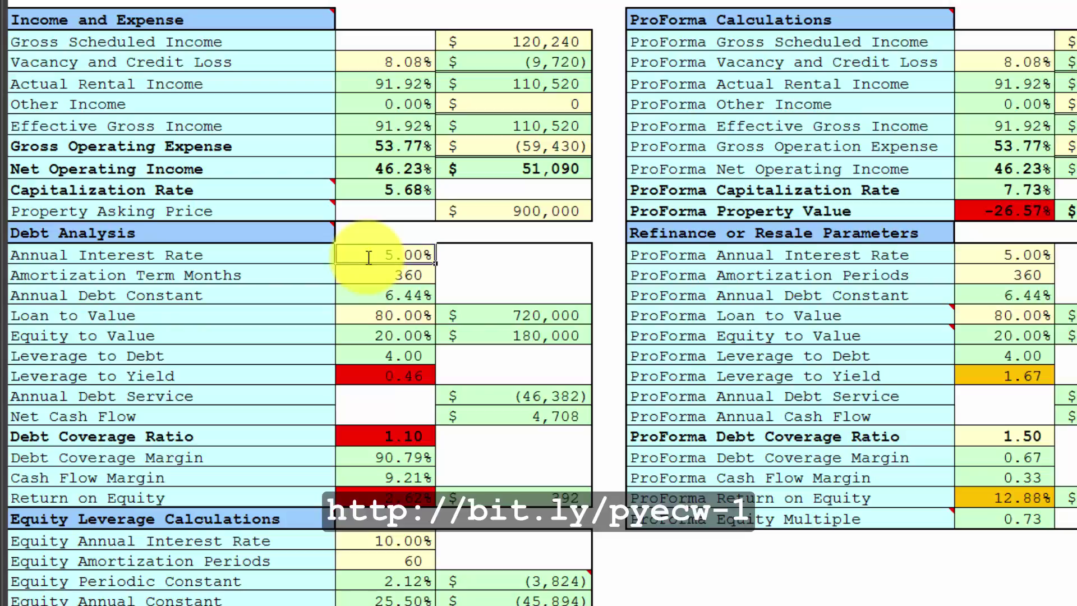
left_click(372, 311)
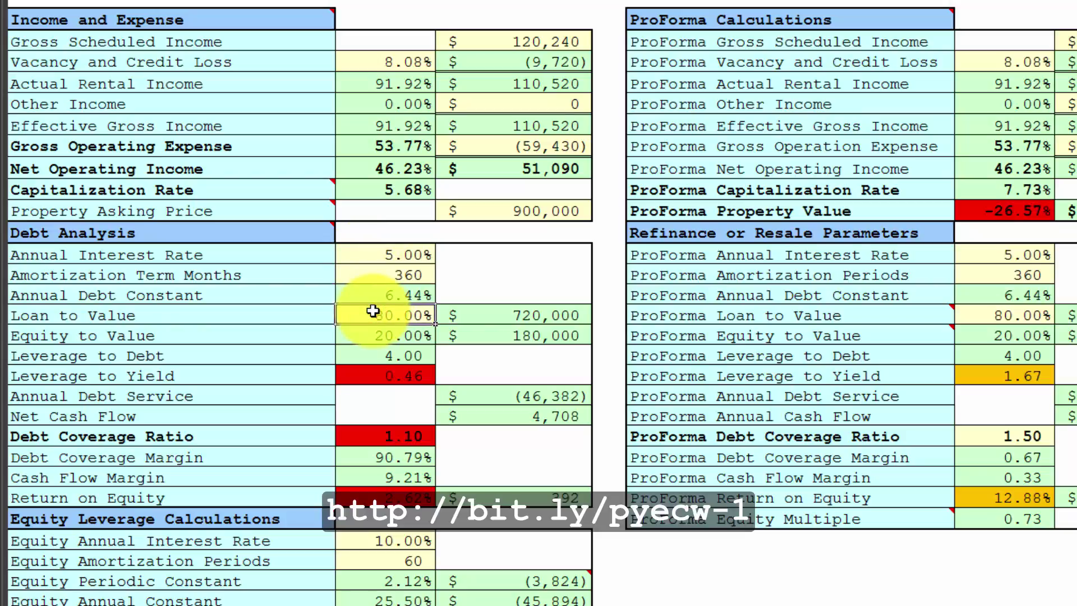
type("75")
key("Return")
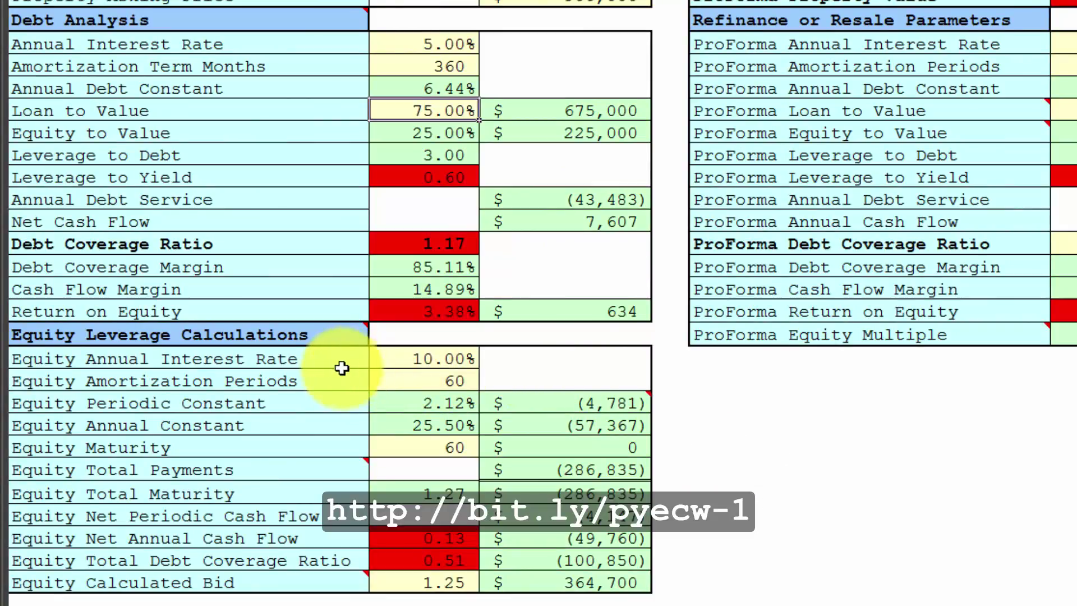
Set the equity annual interest rate to 7% and the equity amortization periods to 120
mouse_move(333, 336)
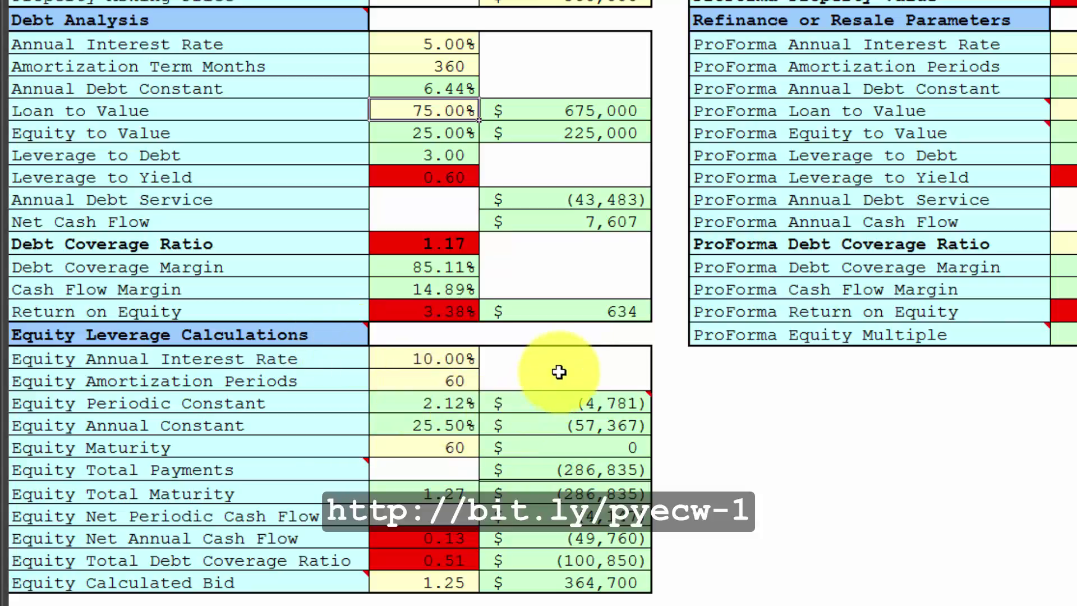
left_click(430, 355)
type("7")
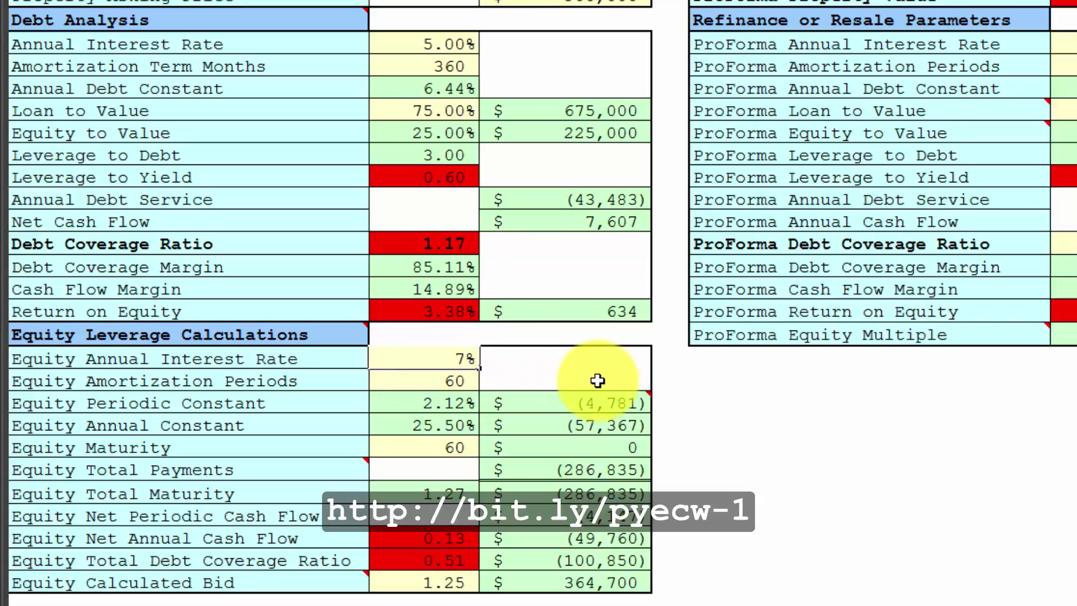
left_click(457, 383)
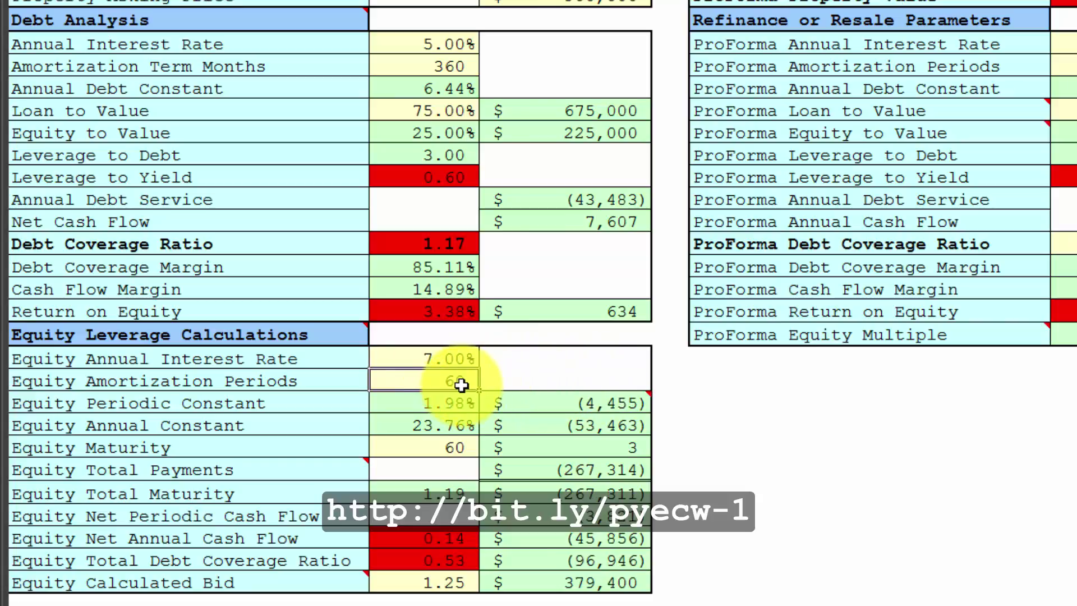
type("120")
key("Return")
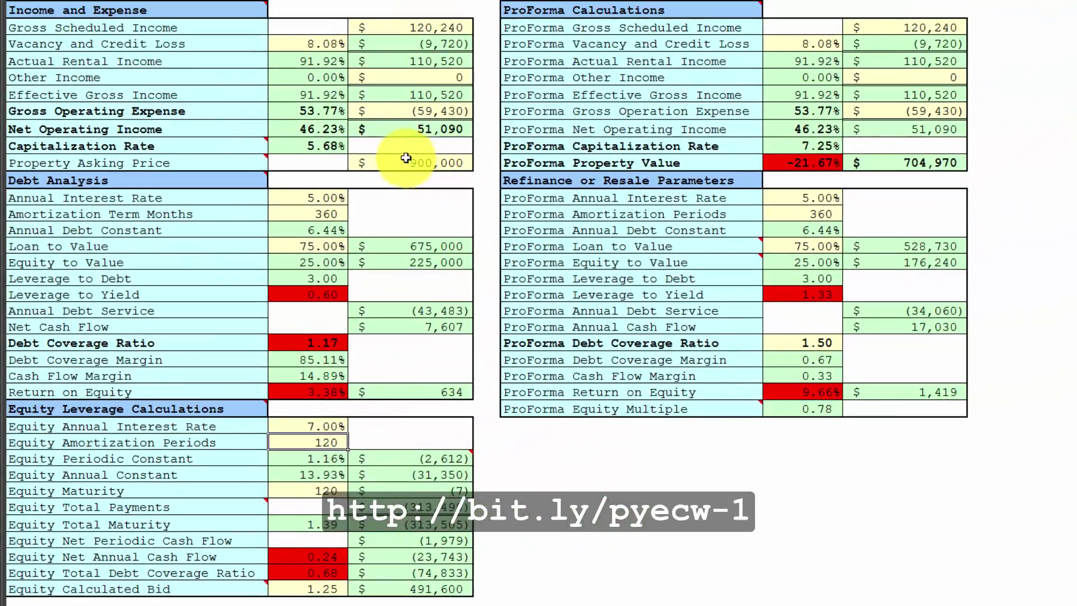
Link the Property Asking Price to the Equity Calculated Bid with the formula =Equity_Calculated_Bid
left_click(405, 160)
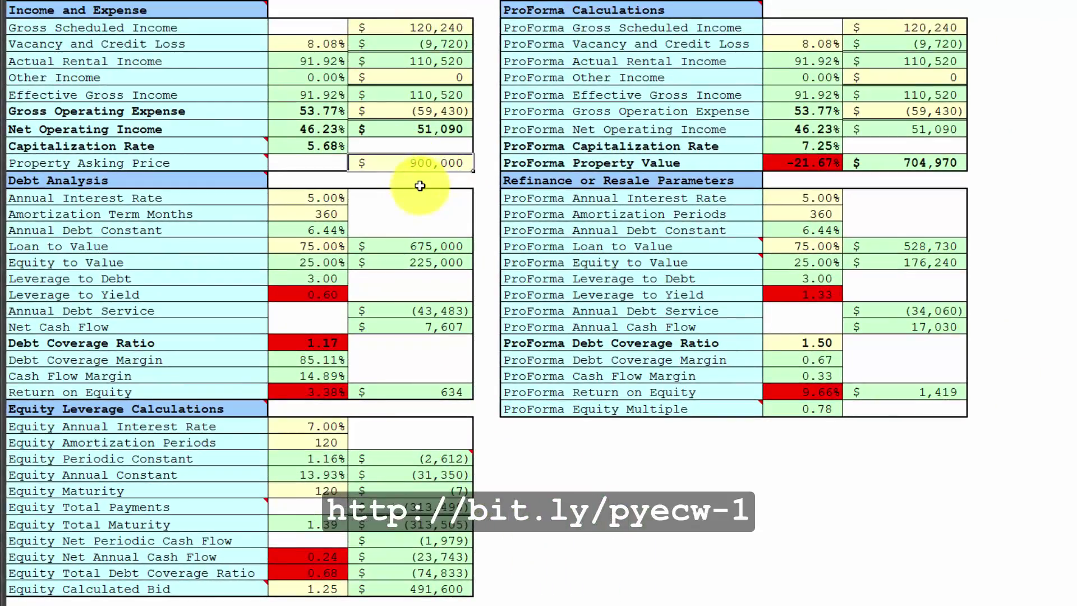
type("=")
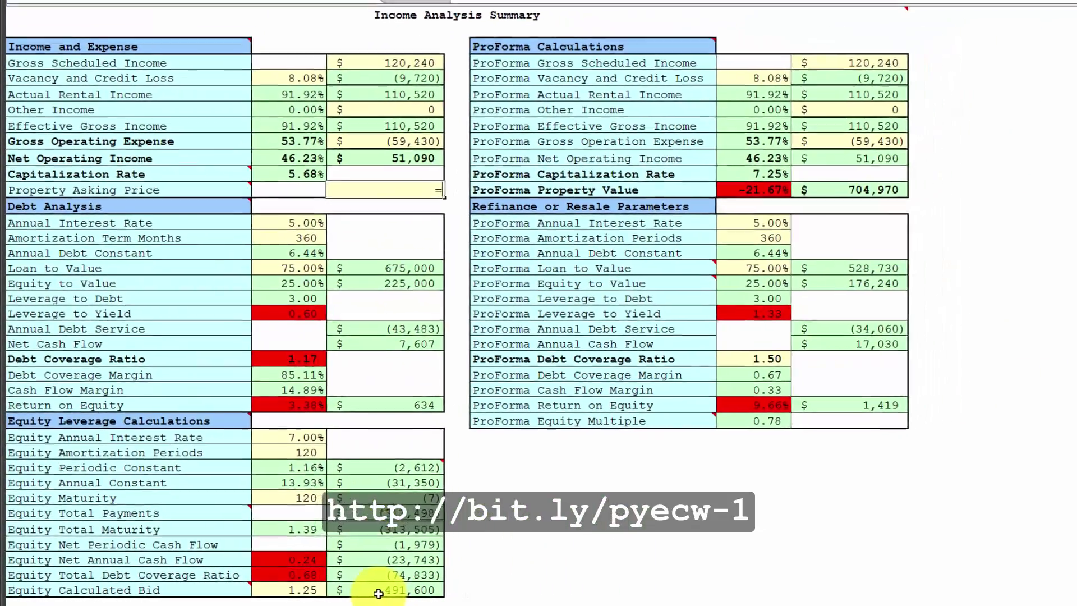
left_click(403, 588)
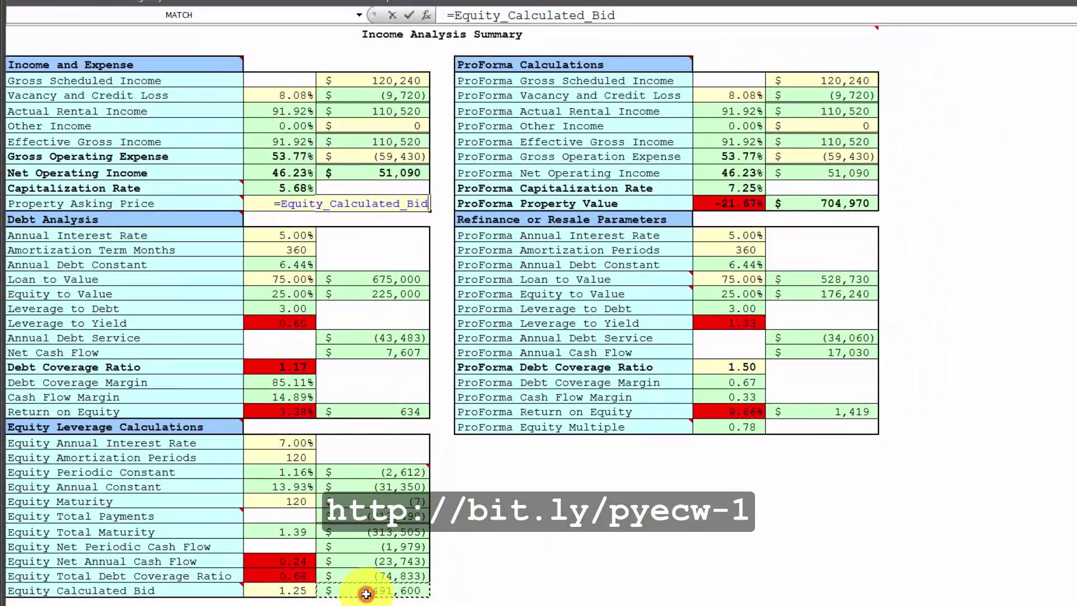
key("Return")
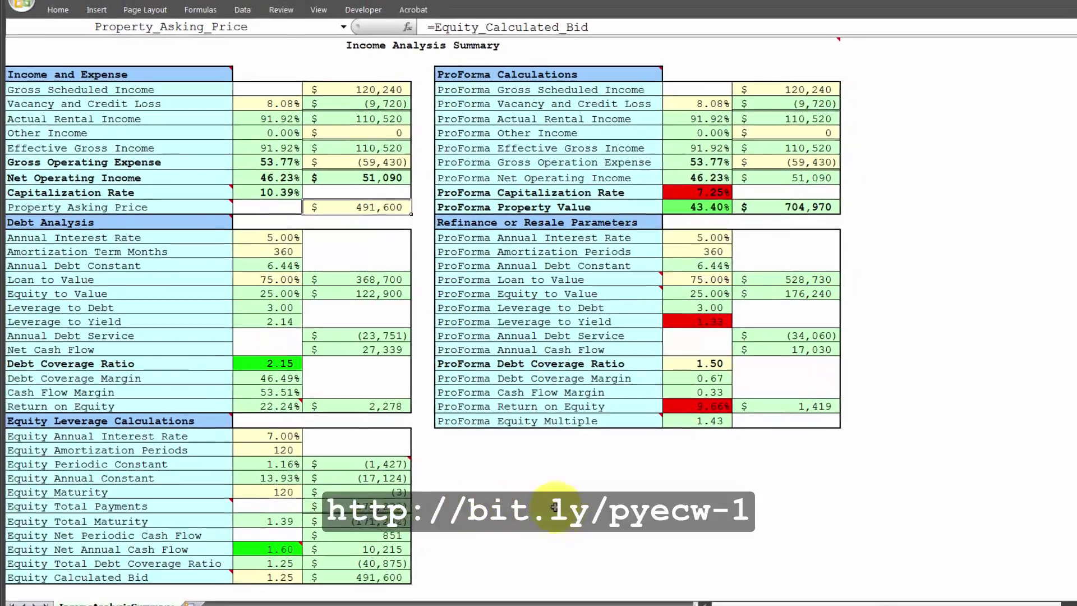
Switch to the blended financing workbook and review the primary, secondary and blended tranche terms
key("alt+Tab")
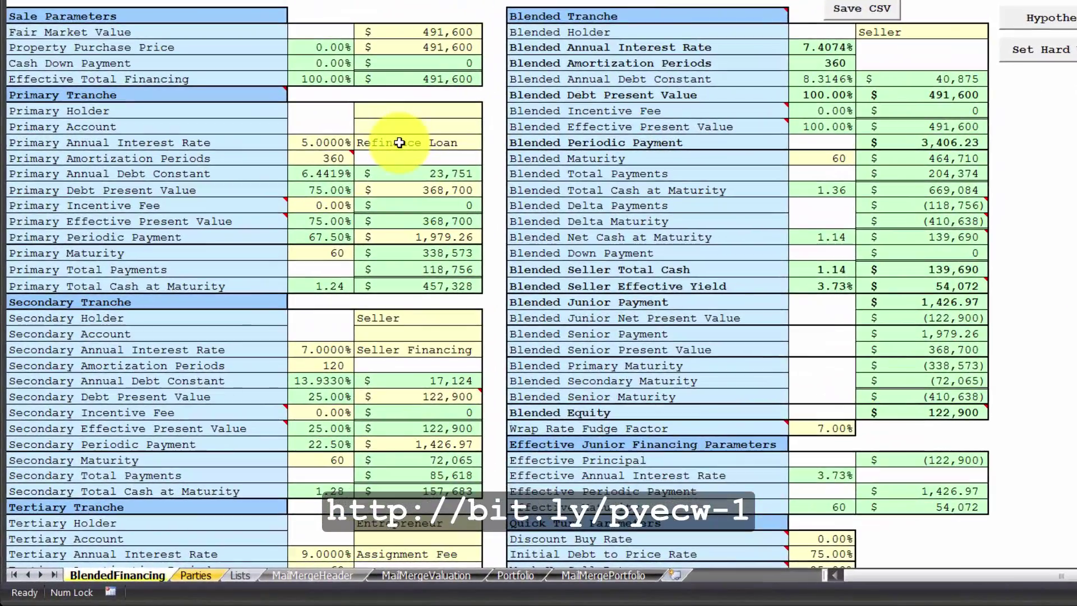
mouse_move(313, 158)
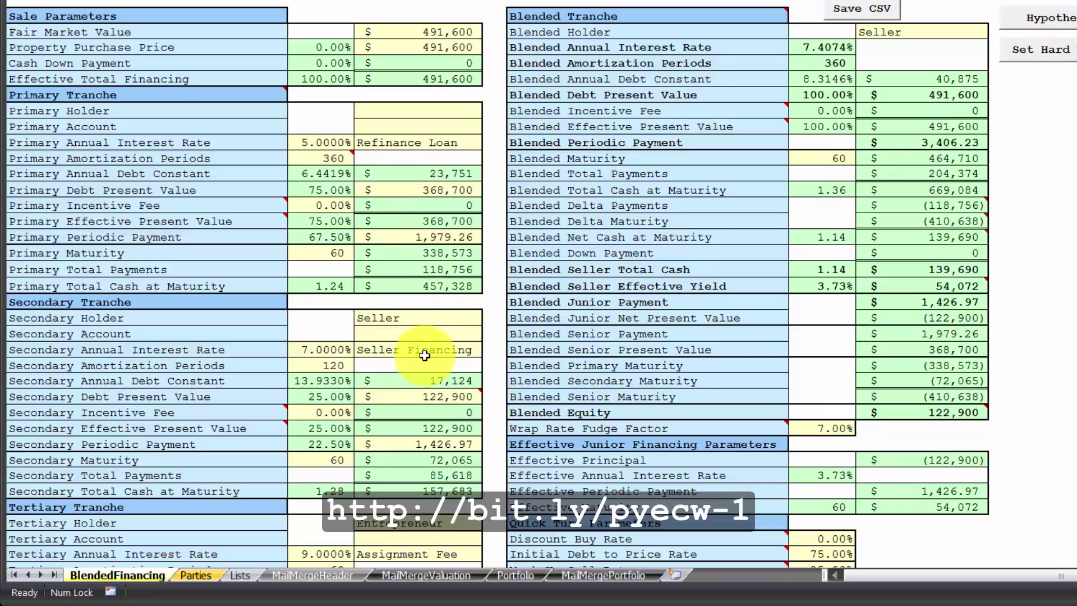
mouse_move(402, 399)
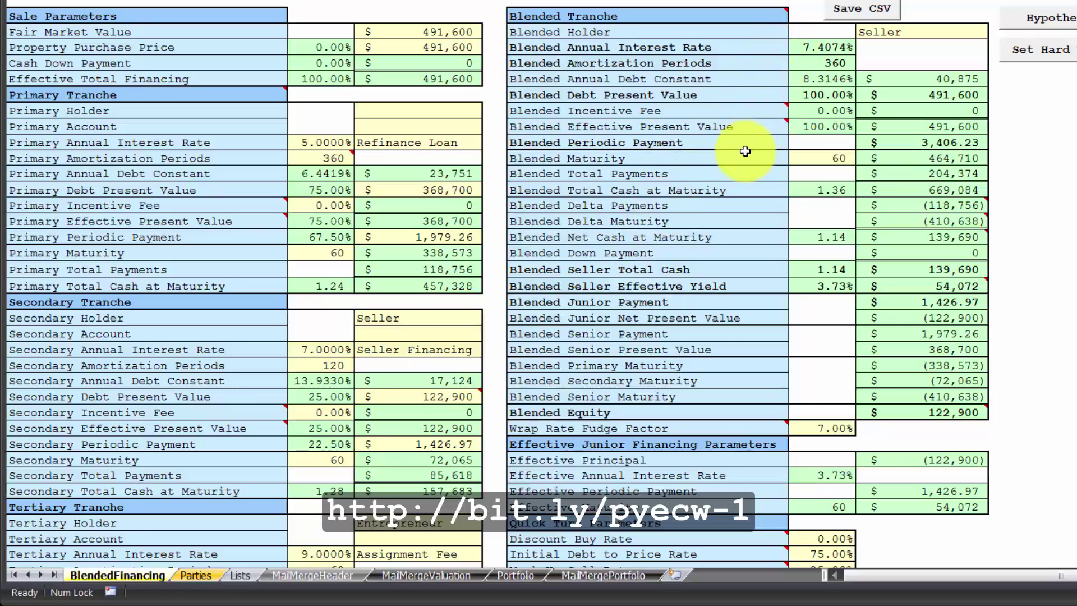
mouse_move(644, 111)
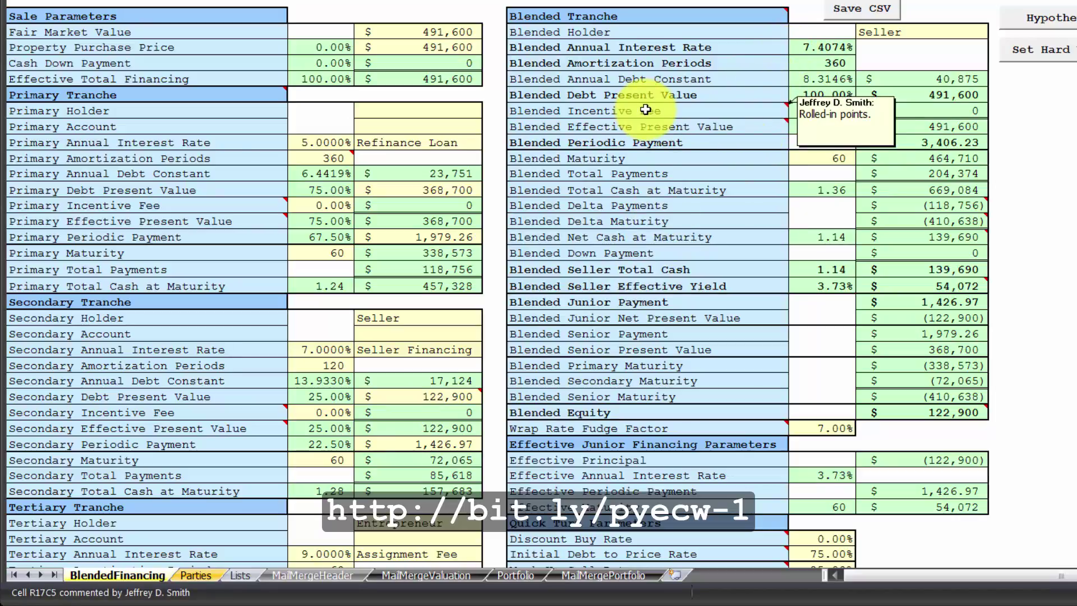
Switch to Microsoft Word and create a document from the BlendedFinancing_LetterOfIntentCommercial.dotx template, declining the SQL data import
mouse_move(732, 603)
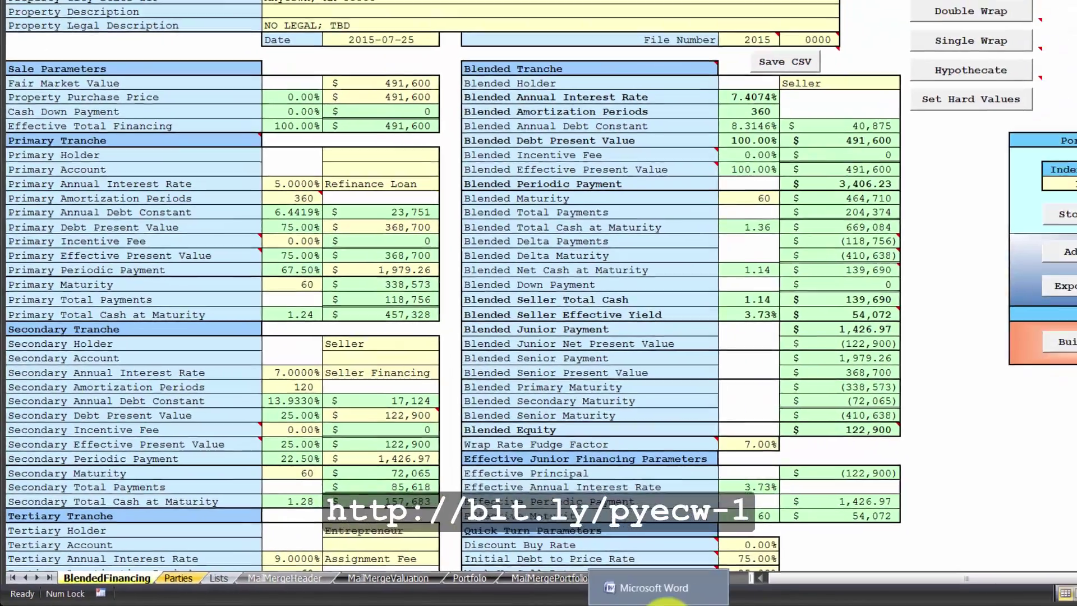
left_click(667, 602)
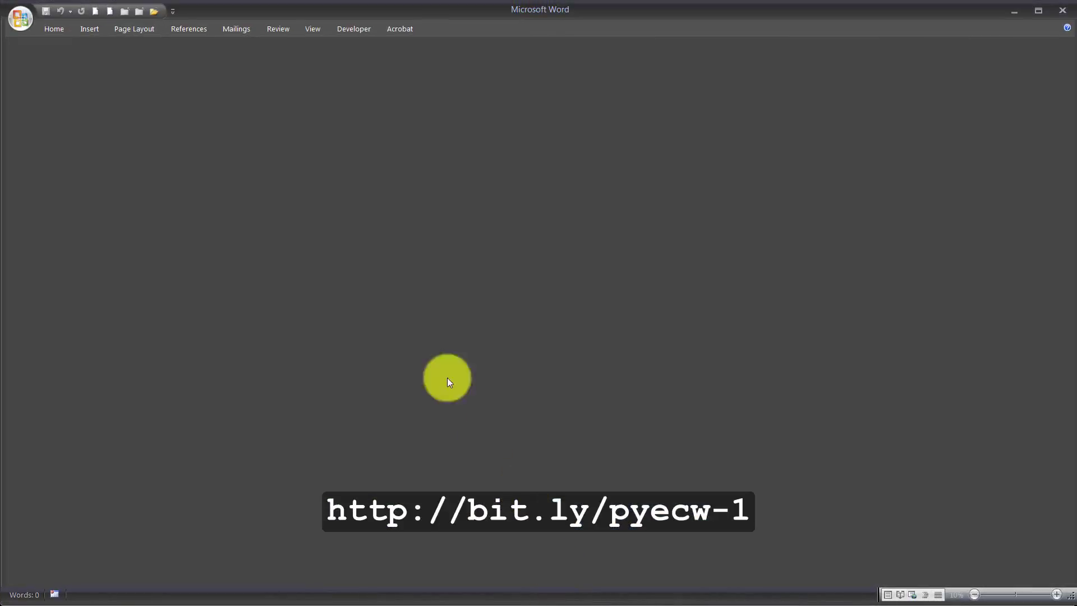
left_click(110, 11)
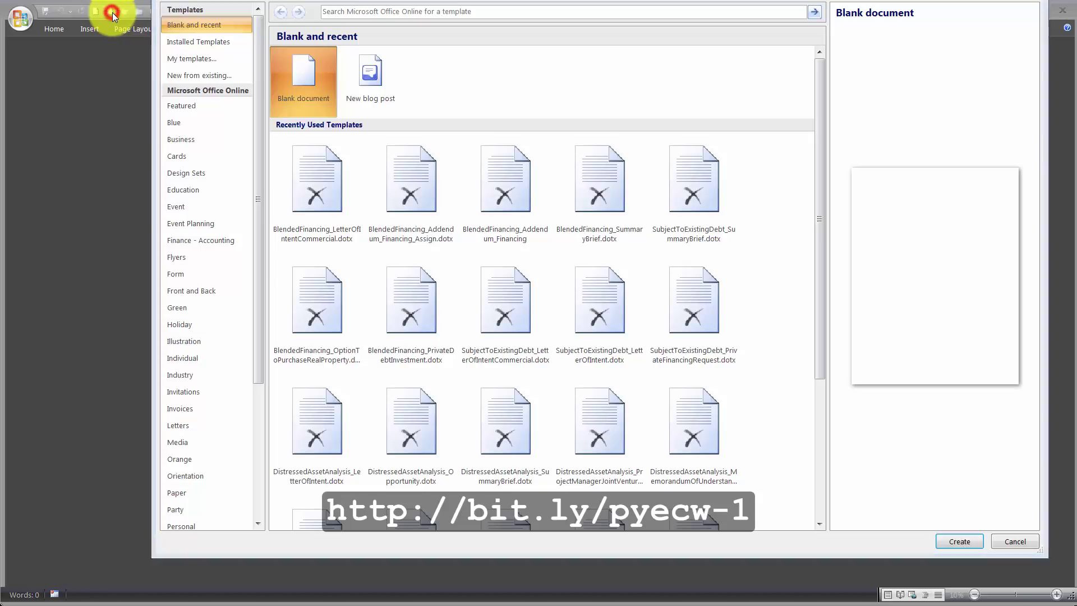
left_click(319, 200)
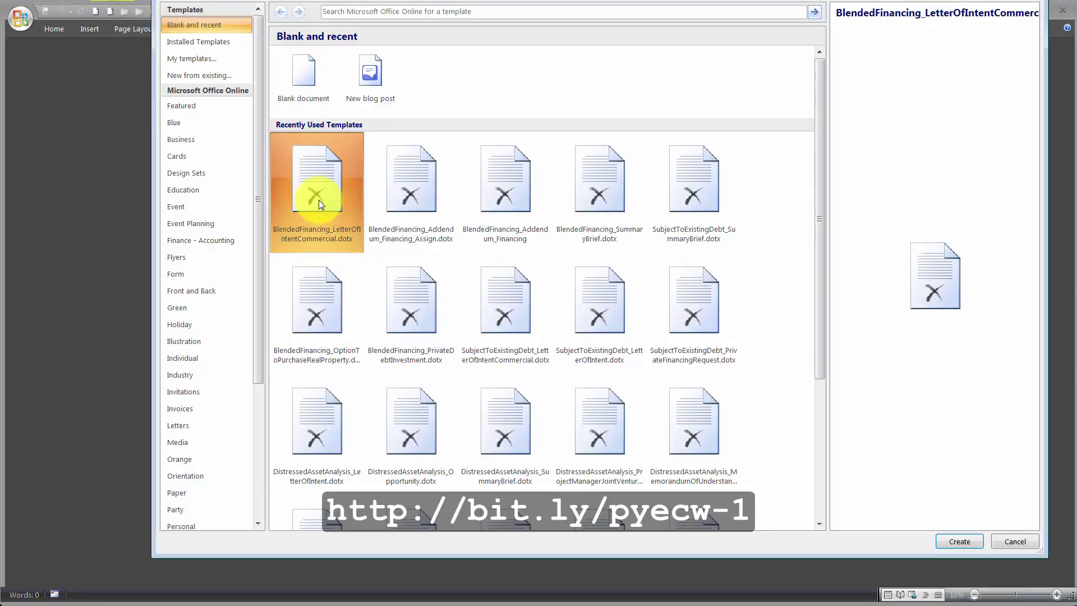
double_click(318, 199)
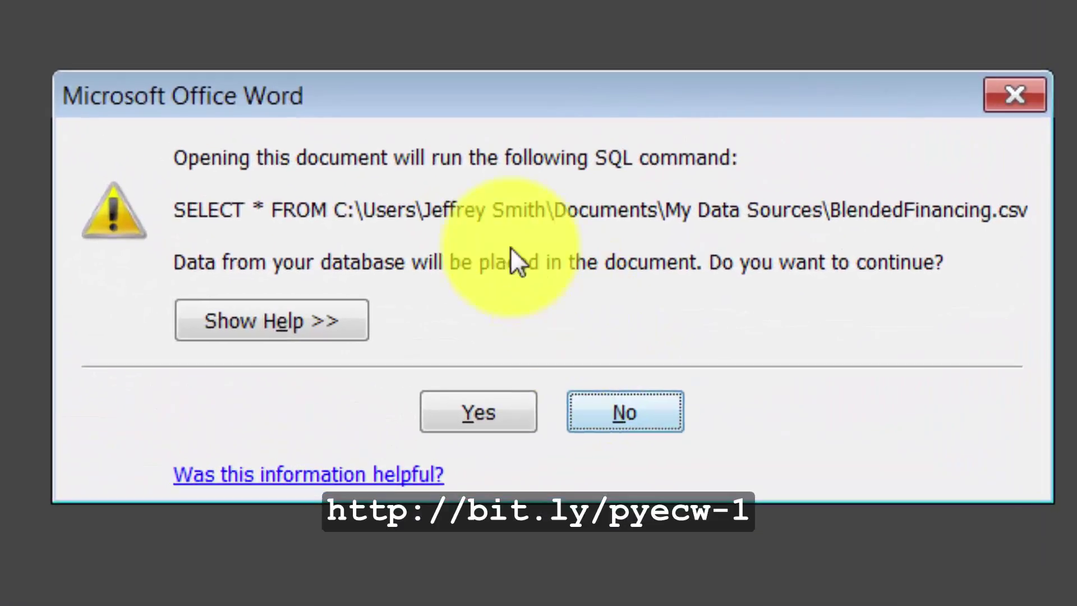
left_click(639, 414)
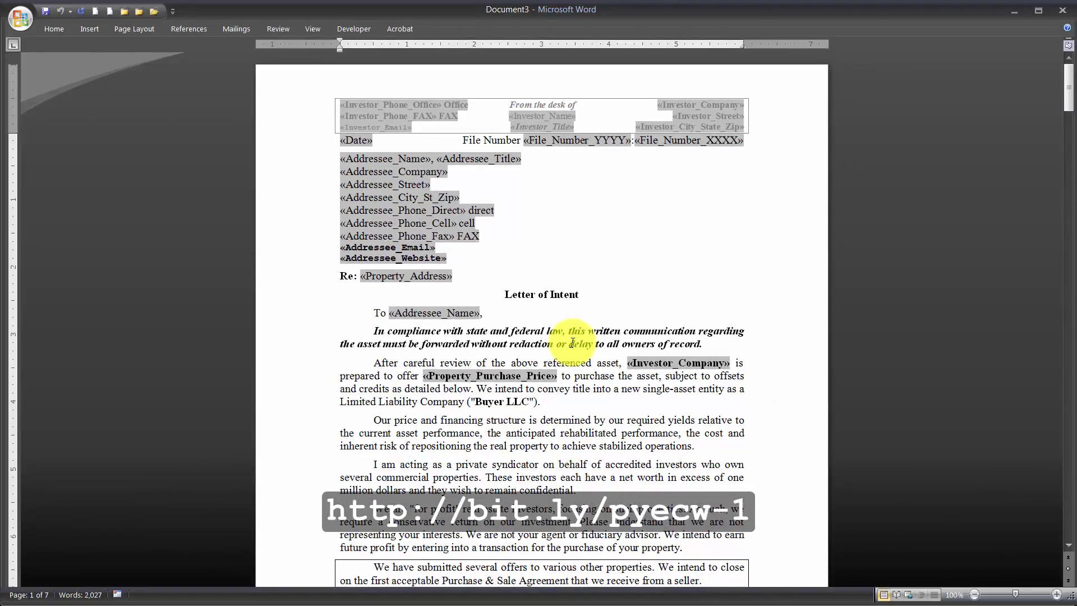
Attach 123_Elm_St_BlendedFinancing.csv from the Temp folder as the letter's existing mail merge recipient list, using Windows (Default) encoding
left_click(236, 28)
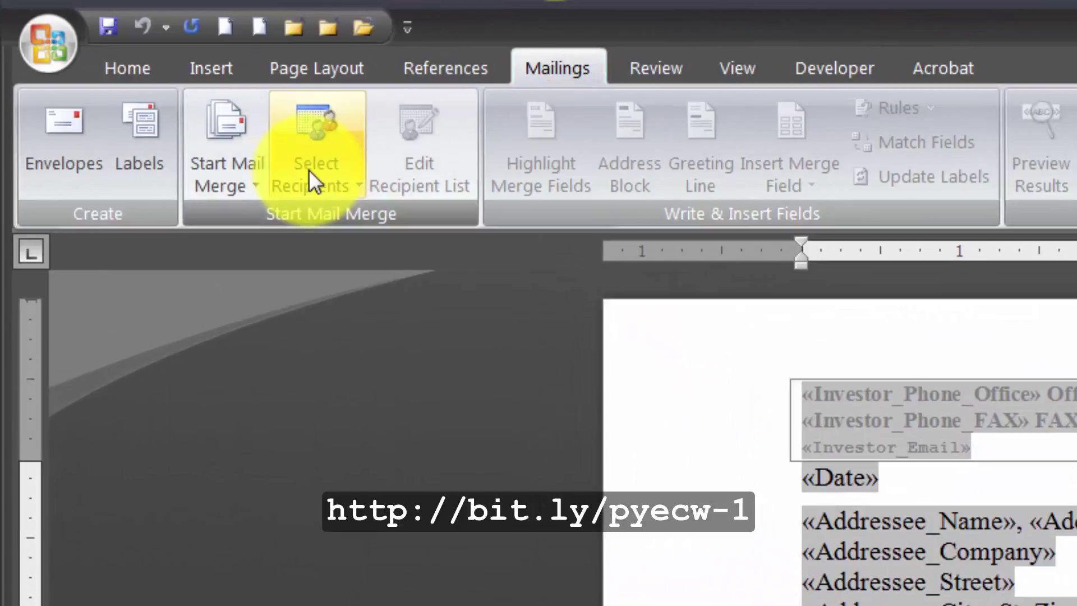
left_click(233, 127)
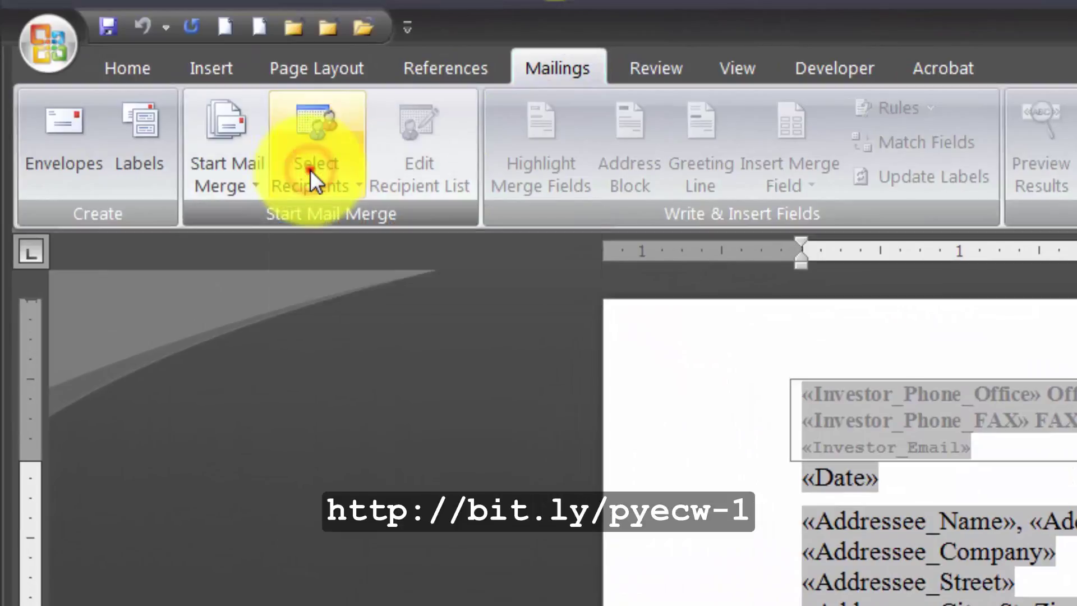
left_click(311, 170)
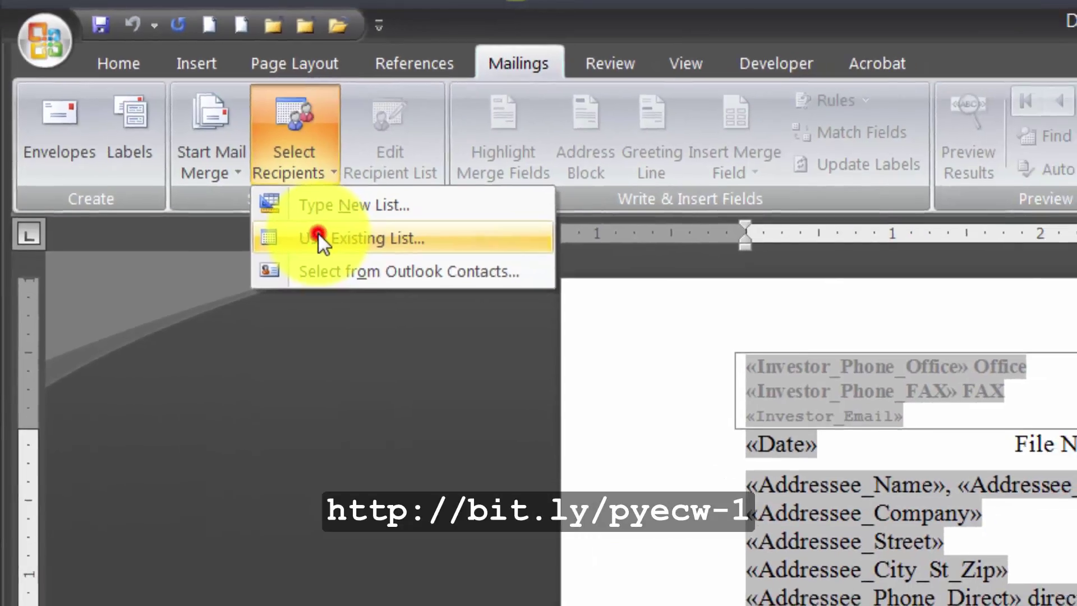
left_click(343, 259)
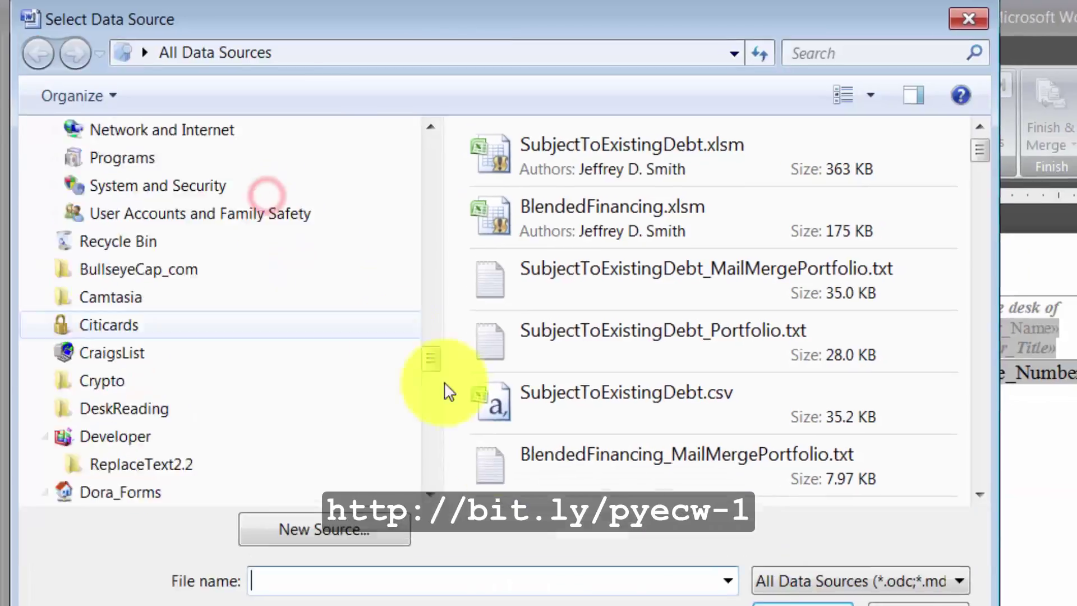
type("C:\\Users\\Jeffrey Smith\\Desktop\\Temp")
left_click(802, 604)
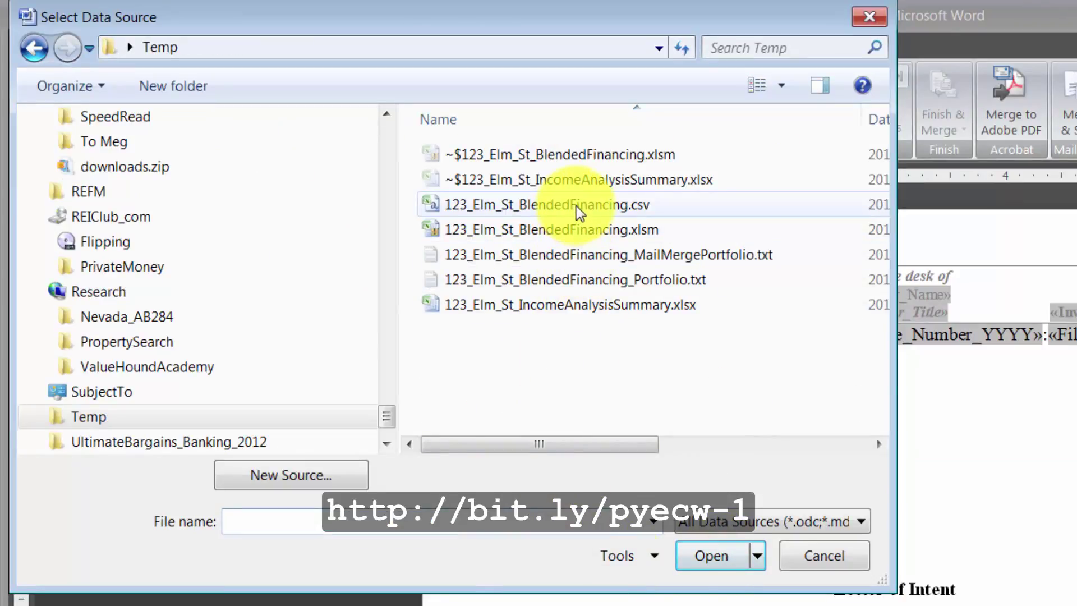
left_click(576, 206)
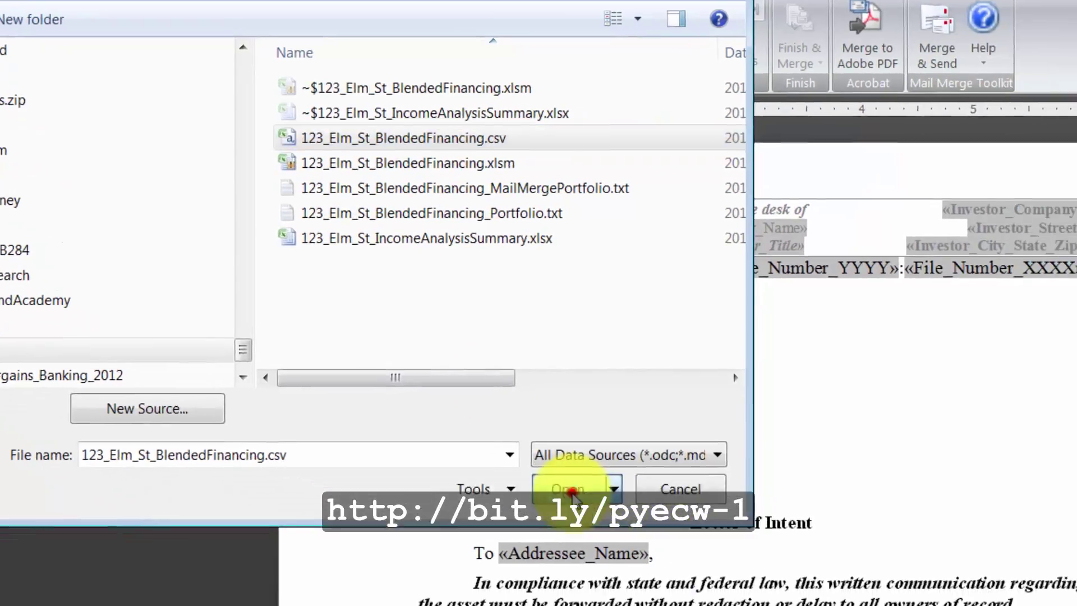
left_click(715, 560)
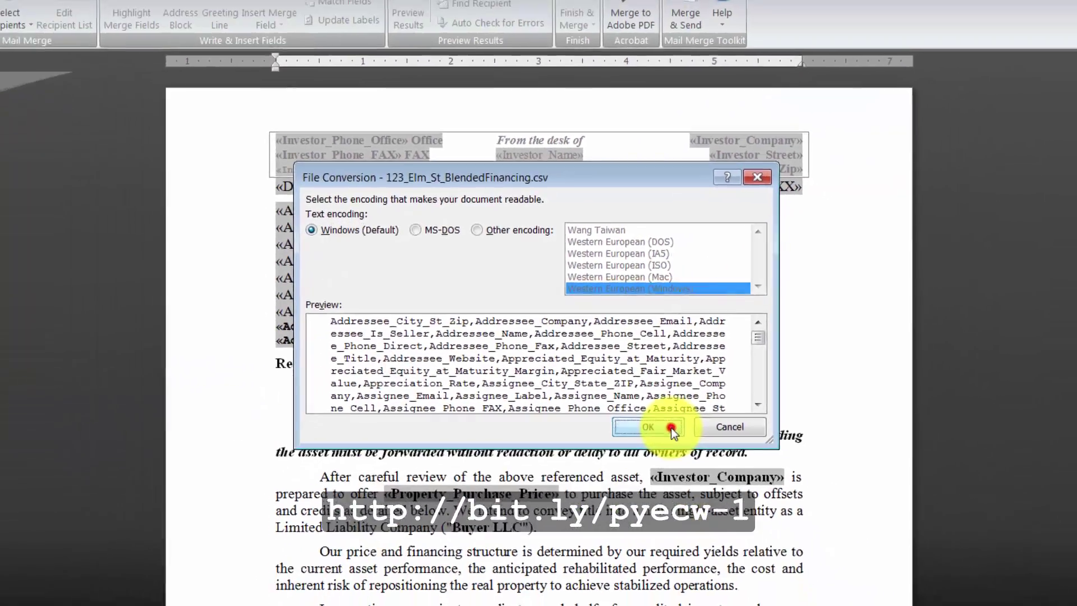
left_click(689, 472)
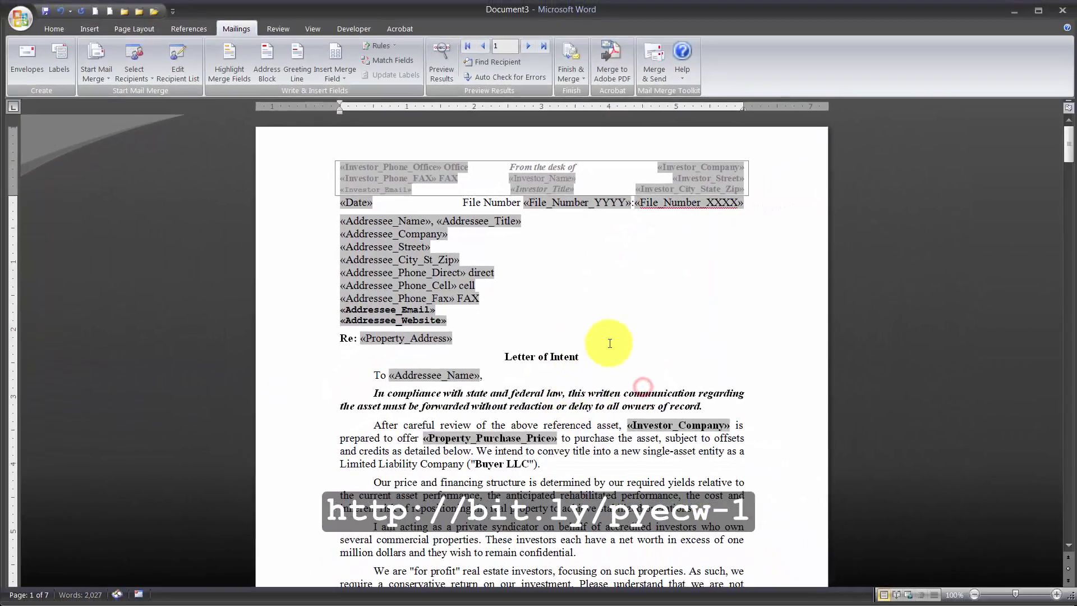
Preview the merge results in the letter of intent and collapse the ribbon to enlarge the reading area
left_click(441, 71)
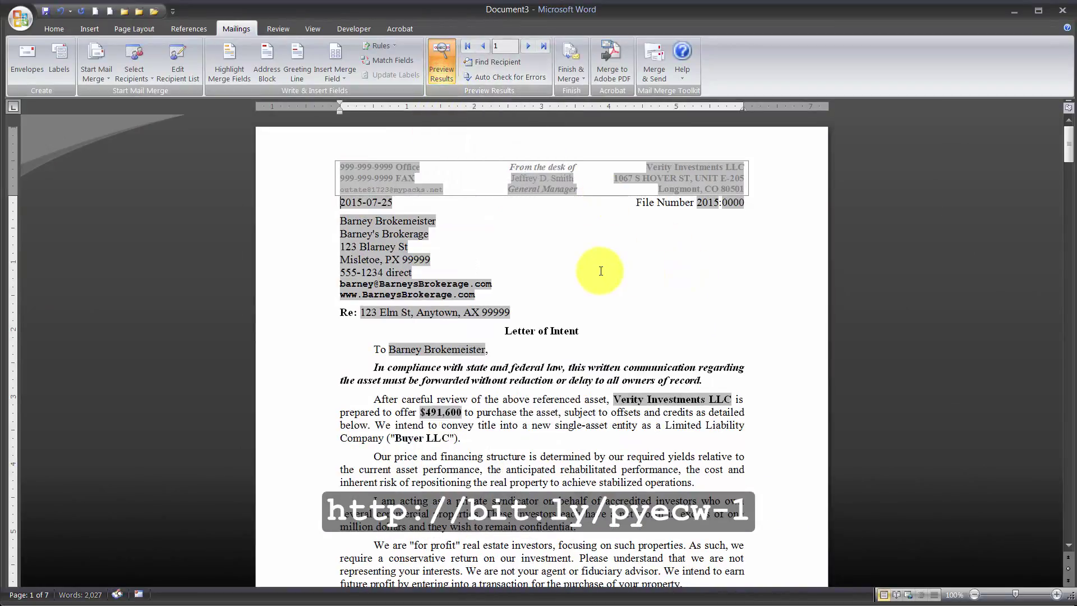
scroll(600, 270, "down", 2)
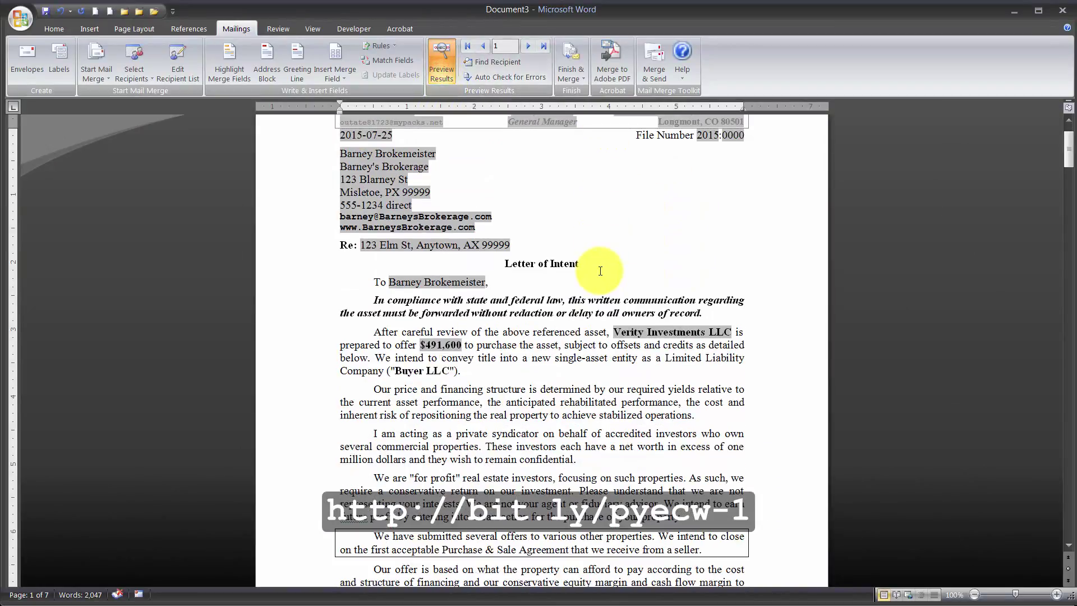
double_click(234, 31)
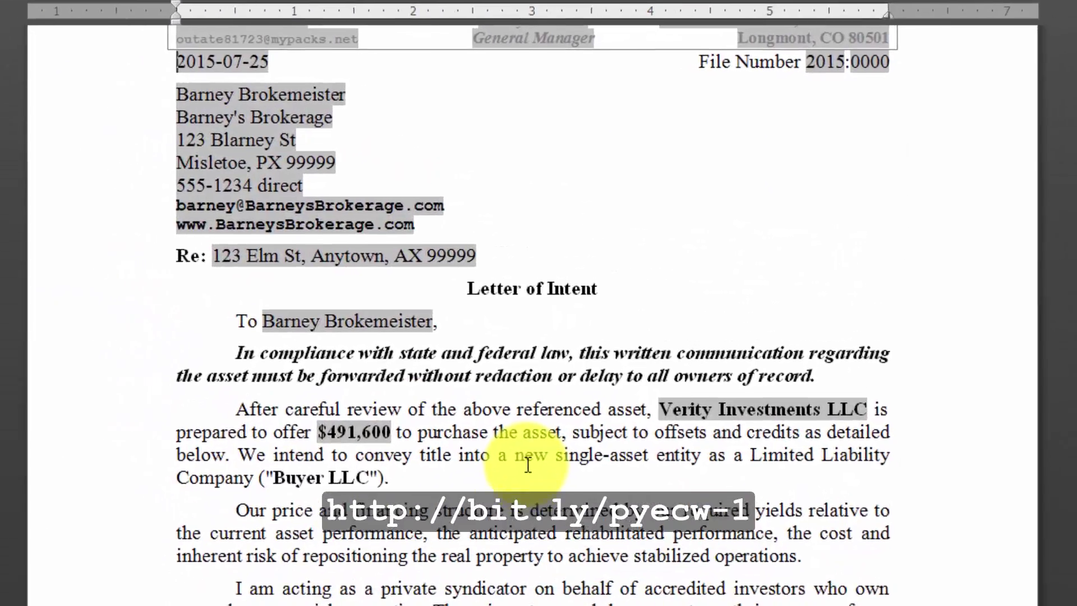
Delete the paragraph about acting as a private syndicator on behalf of accredited investors
scroll(528, 476, "down", 1)
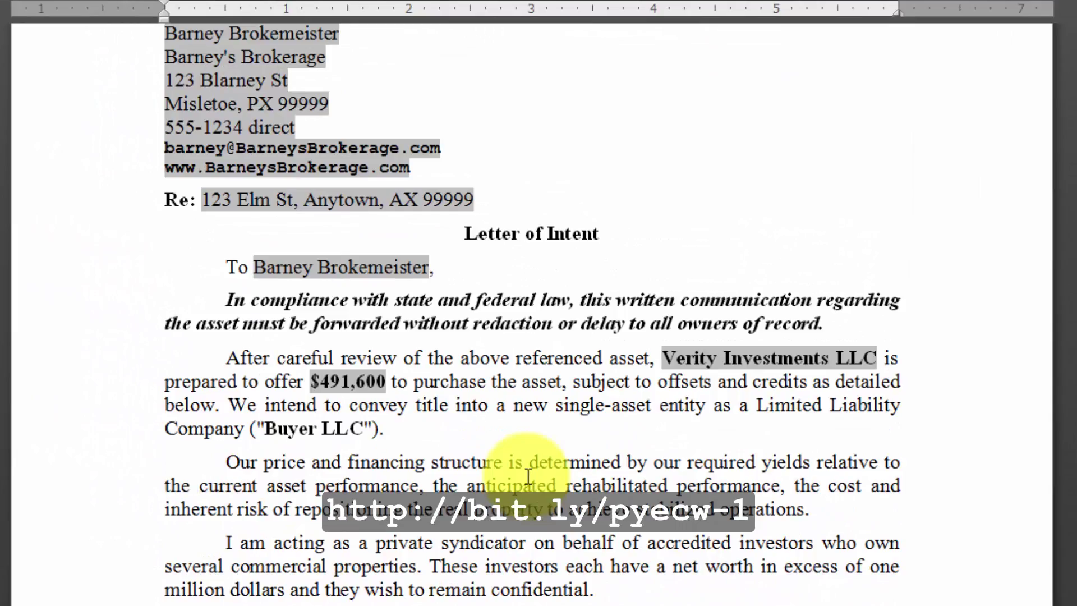
scroll(527, 476, "down", 2)
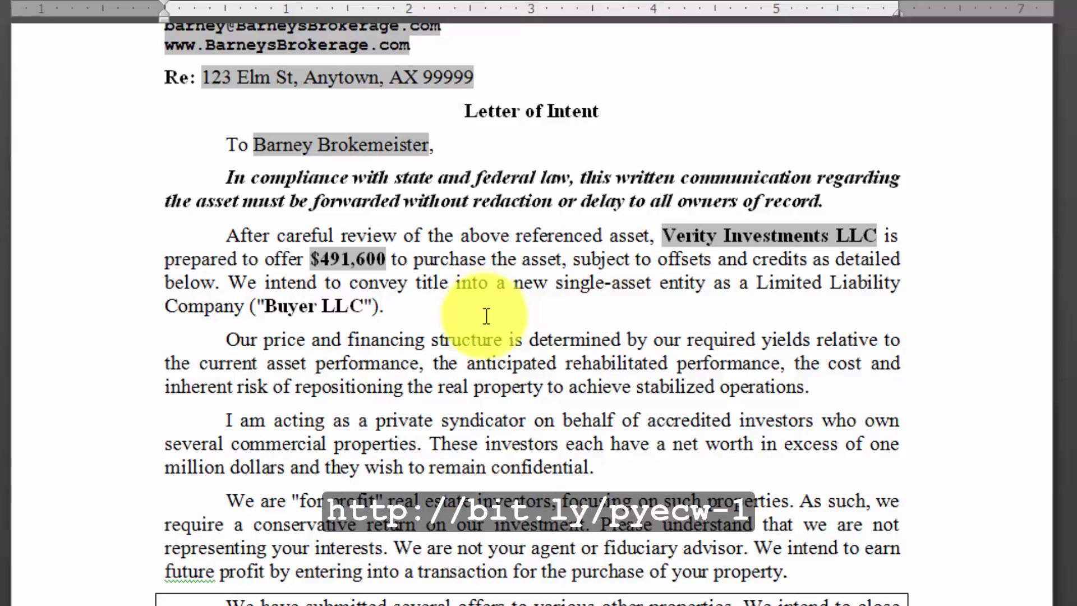
triple_click(464, 452)
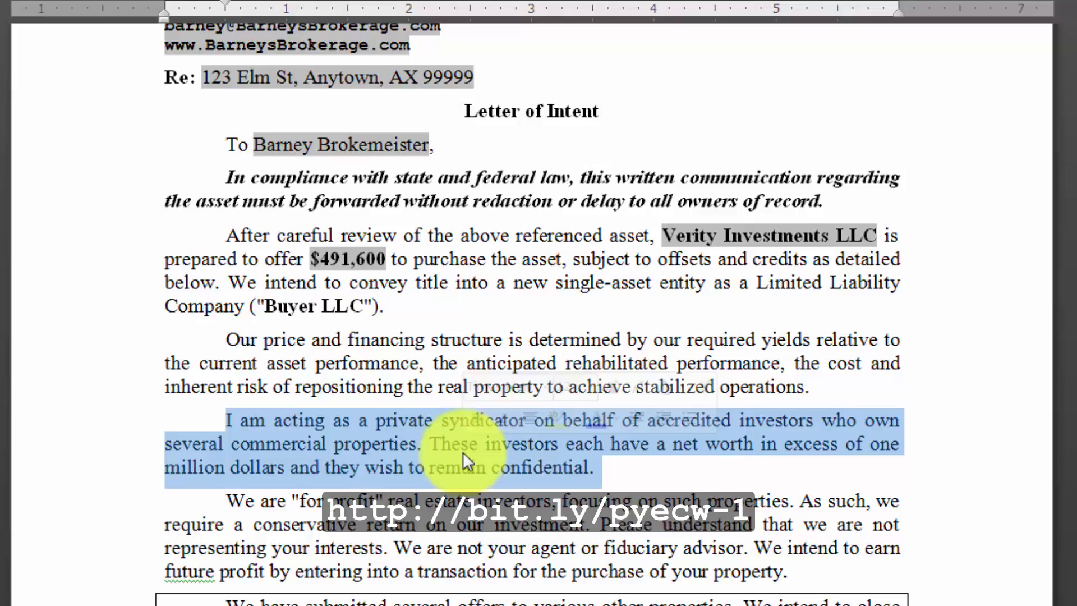
key("Delete")
Review the letter's purchase price, payment terms and the financing parameters of the 1st and 2nd position loans
scroll(469, 284, "down", 6)
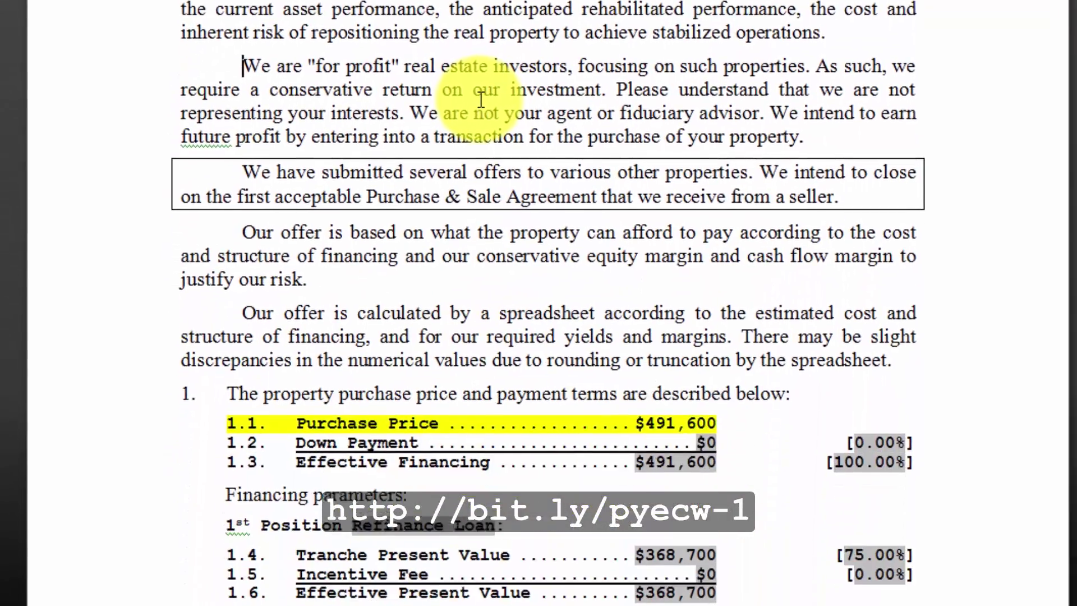
scroll(481, 96, "down", 3)
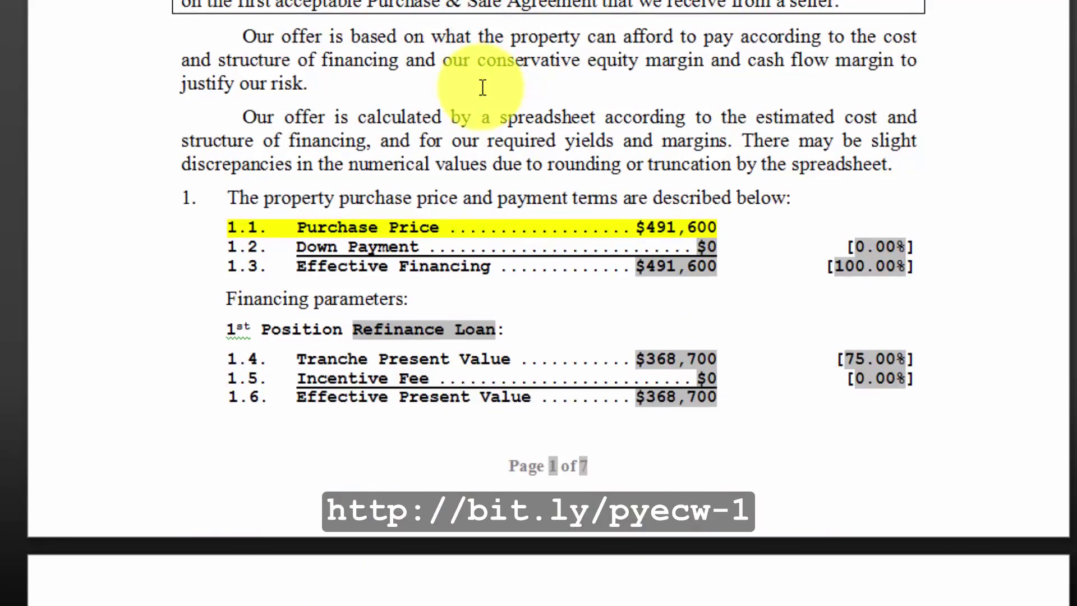
scroll(482, 88, "down", 3)
scroll(482, 88, "down", 7)
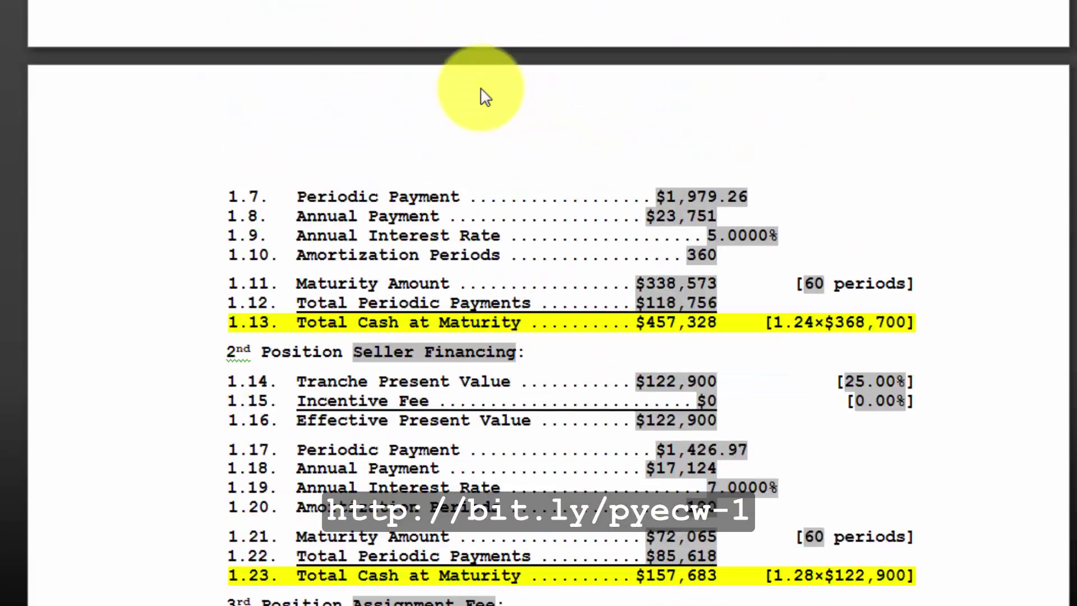